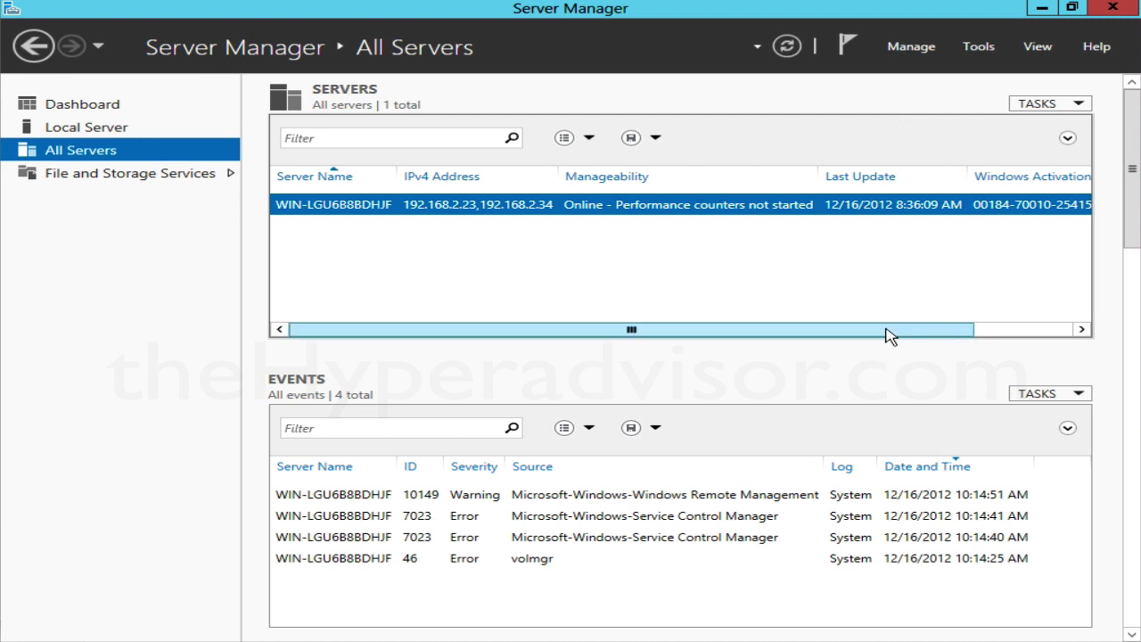
Step: Check the server's active network connections in Network and Sharing Center, then minimize that window
{"action": "mouse_move", "coordinate": [888, 330]}
{"action": "left_mouse_down"}
{"action": "mouse_move", "coordinate": [970, 326]}
{"action": "mouse_move", "coordinate": [889, 330]}
{"action": "left_mouse_up"}
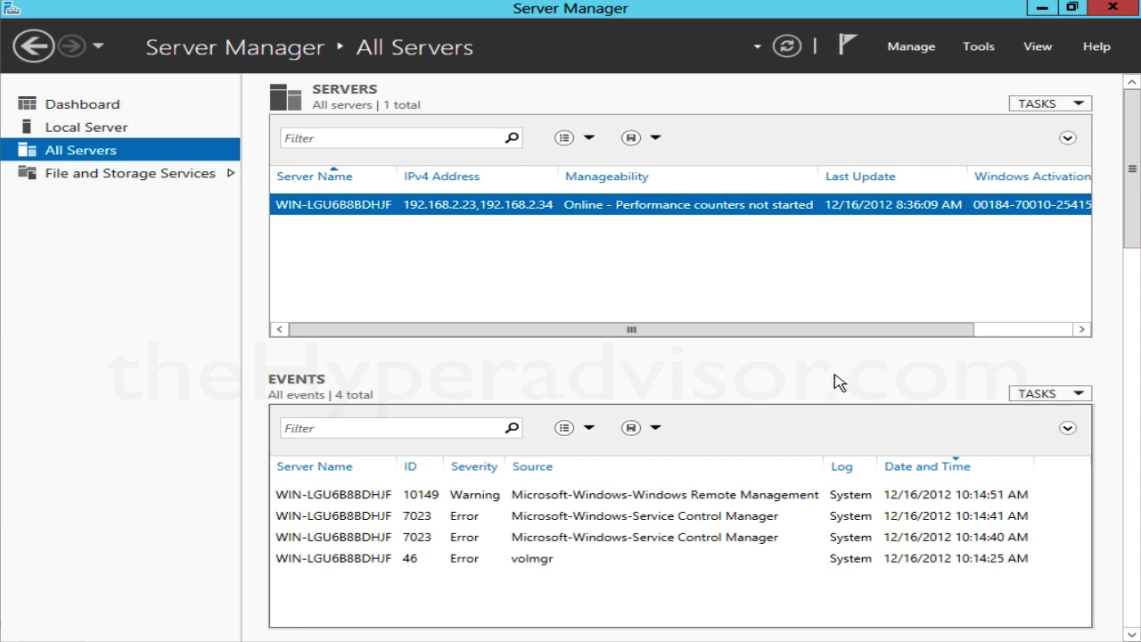
{"action": "right_click", "coordinate": [1060, 634]}
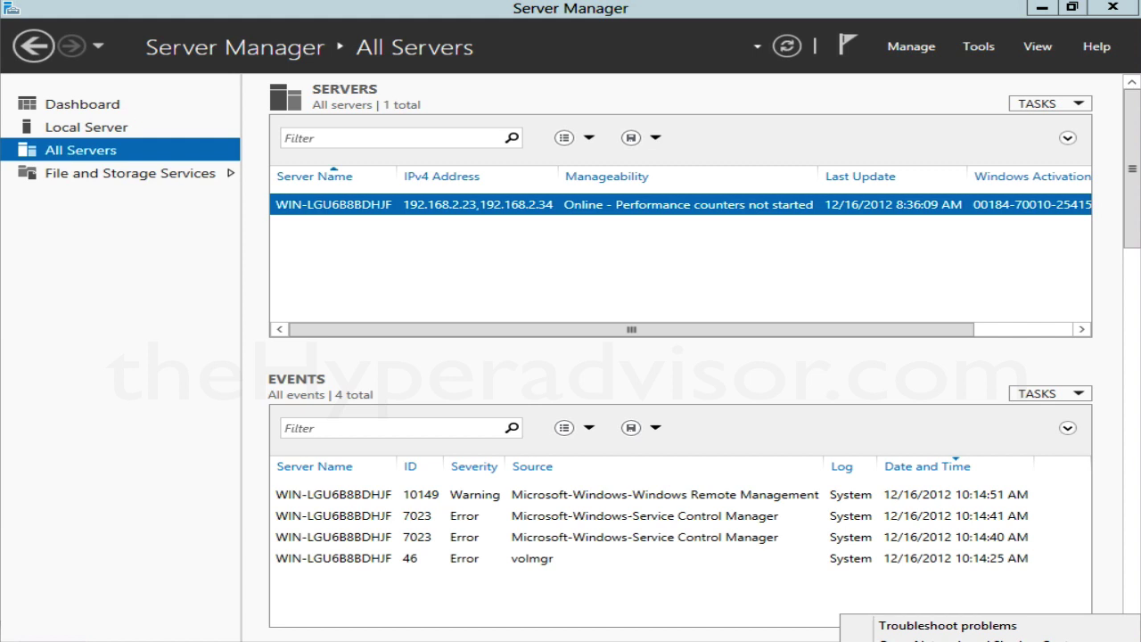
{"action": "left_click", "coordinate": [927, 636]}
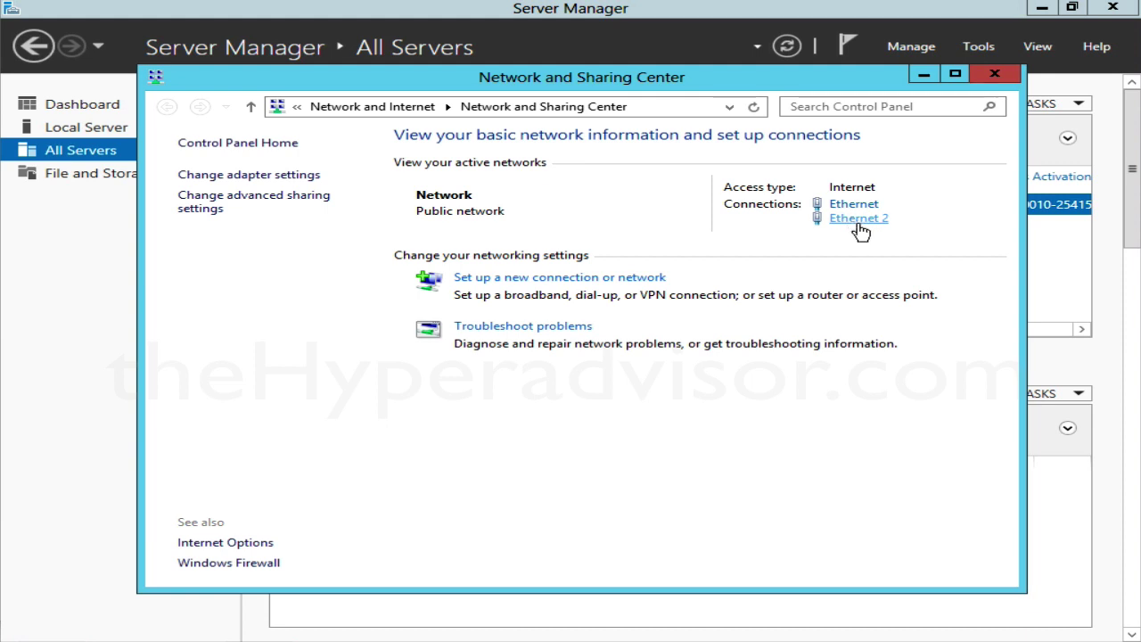
{"action": "left_click", "coordinate": [923, 75]}
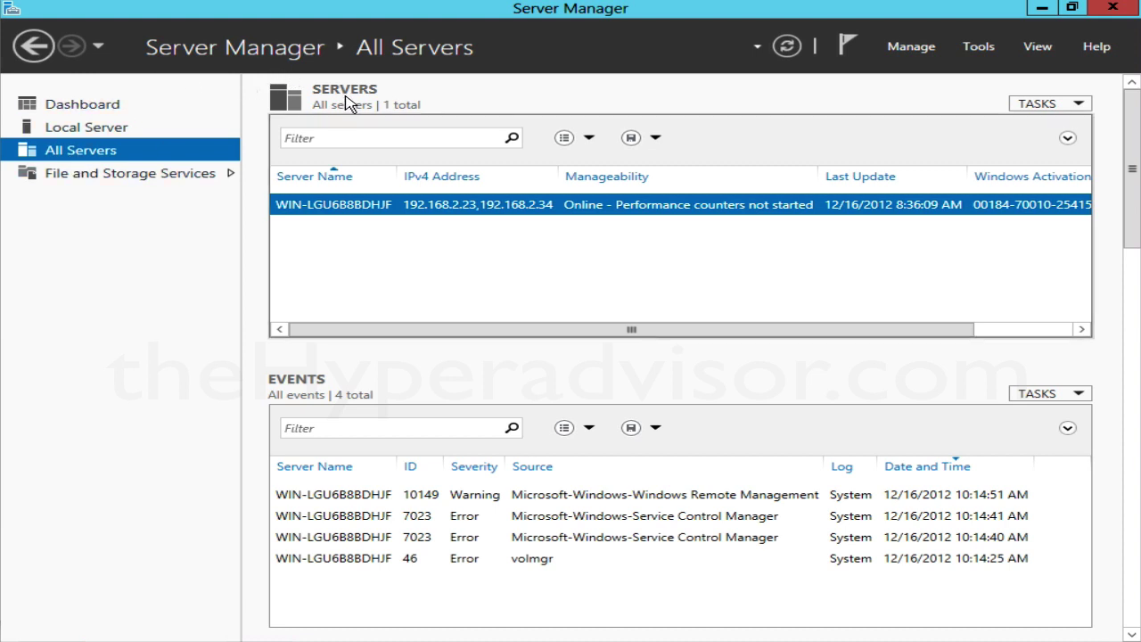
Step: Open the NIC Teaming configuration for the selected server
{"action": "right_click", "coordinate": [487, 209]}
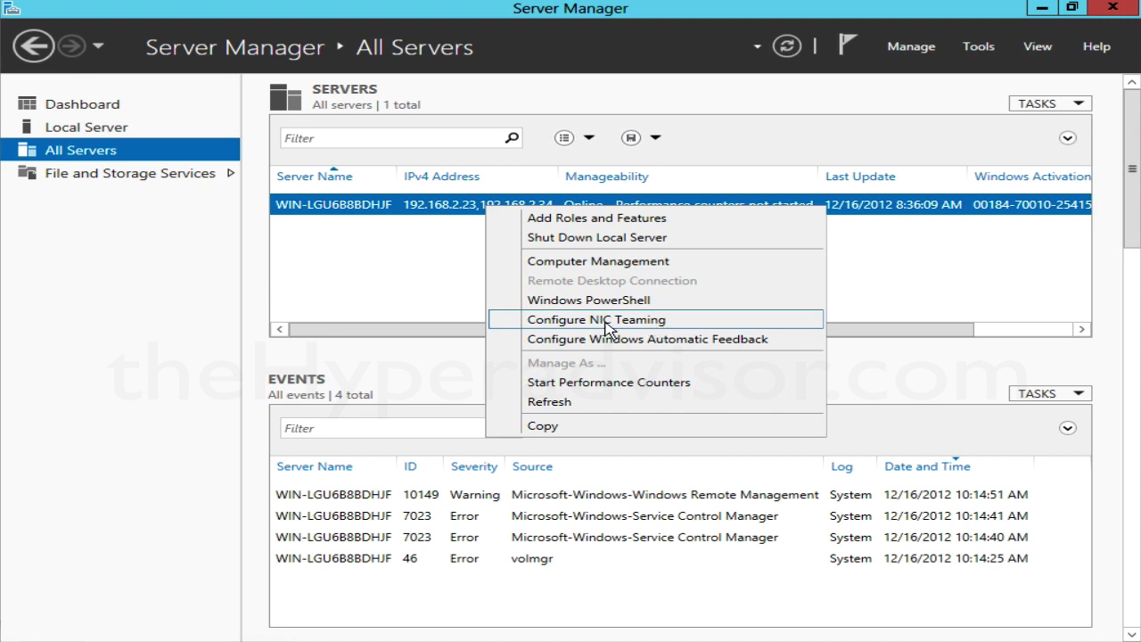
{"action": "left_click", "coordinate": [684, 328]}
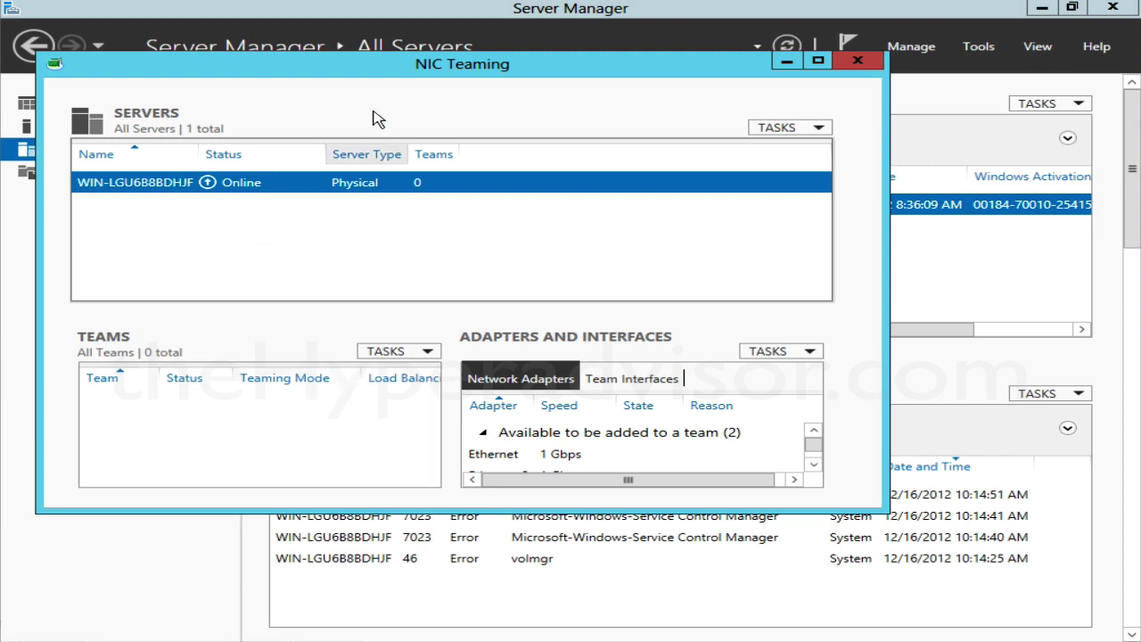
{"action": "left_click", "coordinate": [428, 353]}
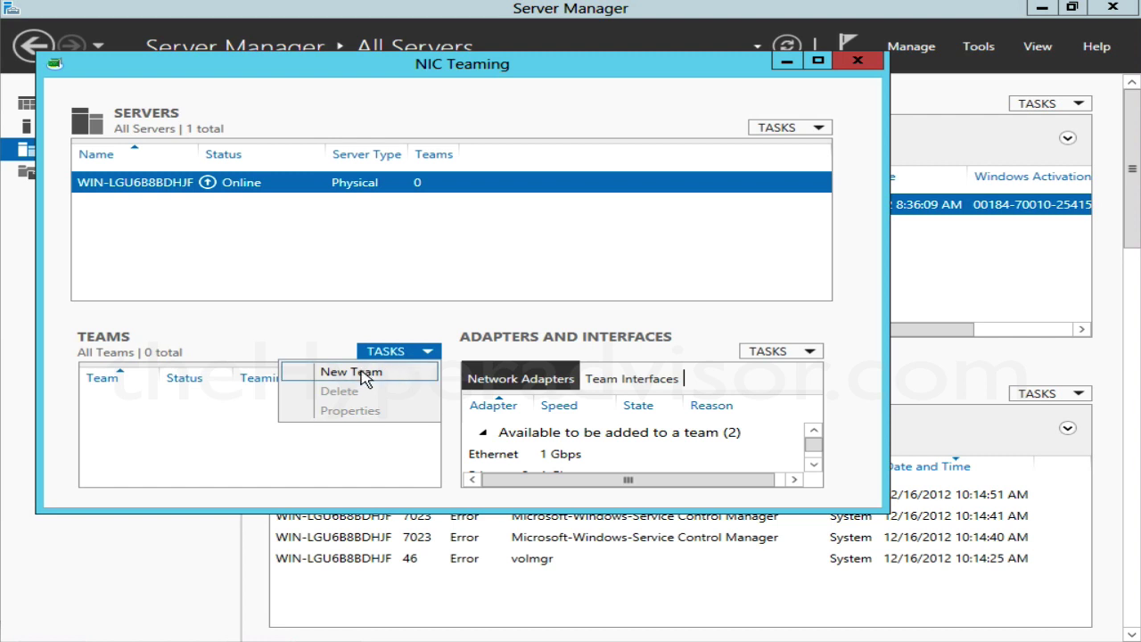
{"action": "left_click", "coordinate": [522, 400]}
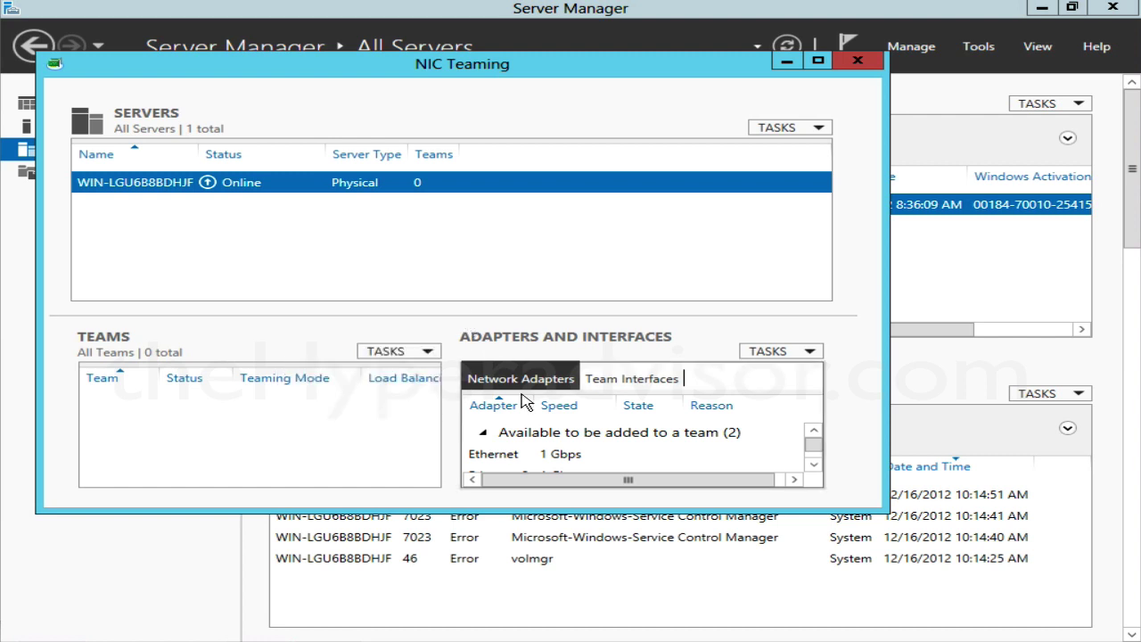
Step: Start a new team from the available adapters Ethernet and Ethernet 2
{"action": "left_click", "coordinate": [554, 455]}
{"action": "scroll", "coordinate": [570, 455], "scroll_direction": "down", "scroll_amount": 1}
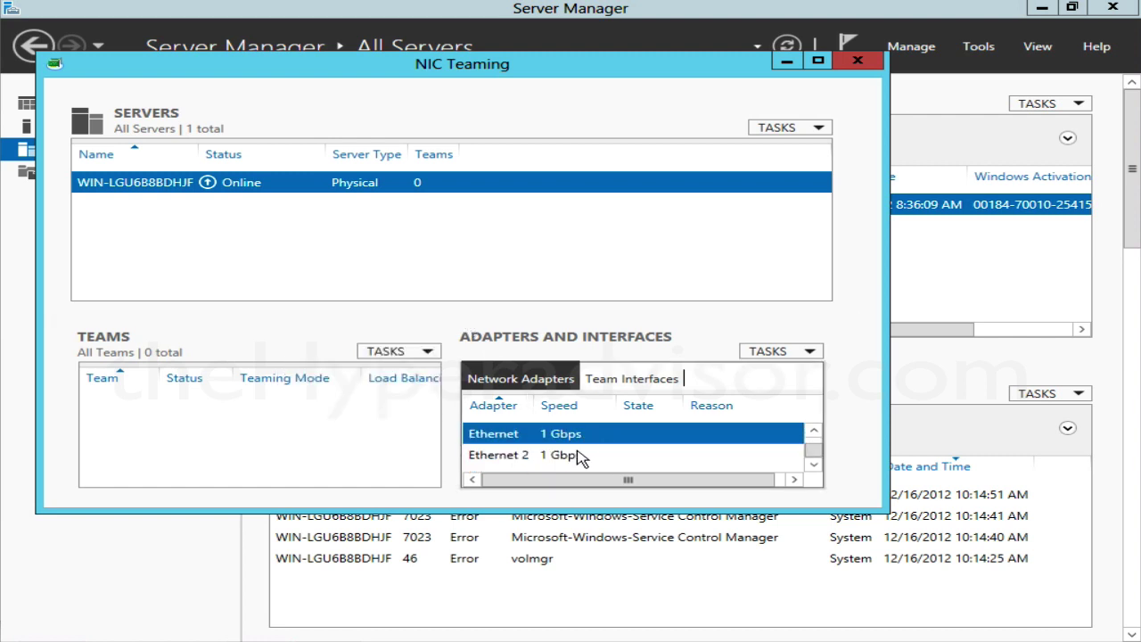
{"action": "left_click", "coordinate": [571, 456], "text": "ctrl"}
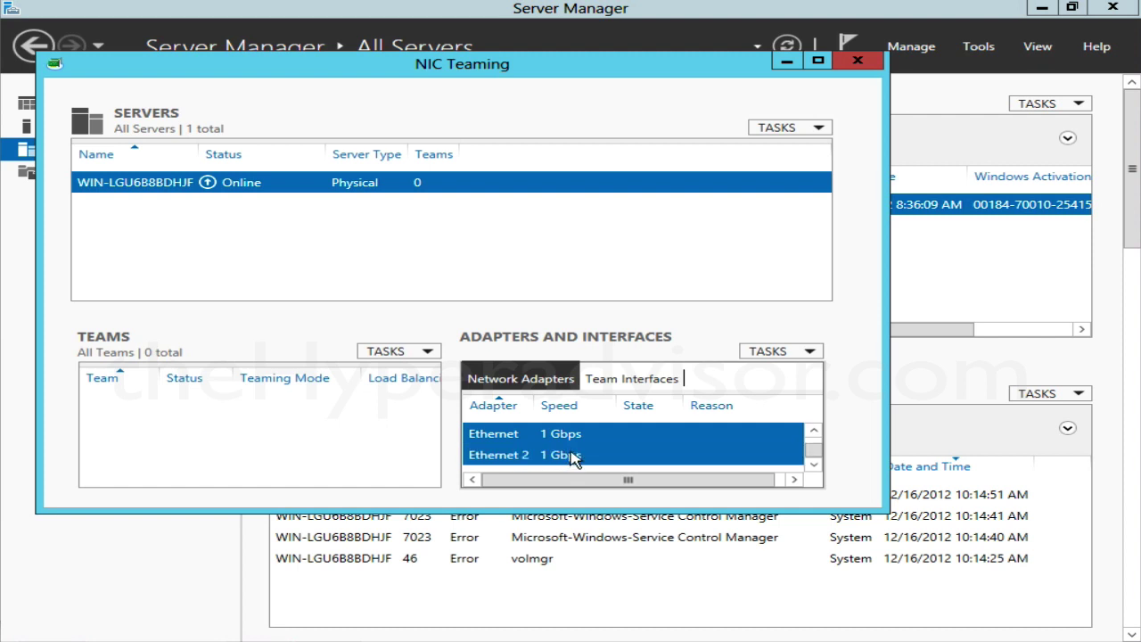
{"action": "left_click", "coordinate": [783, 356]}
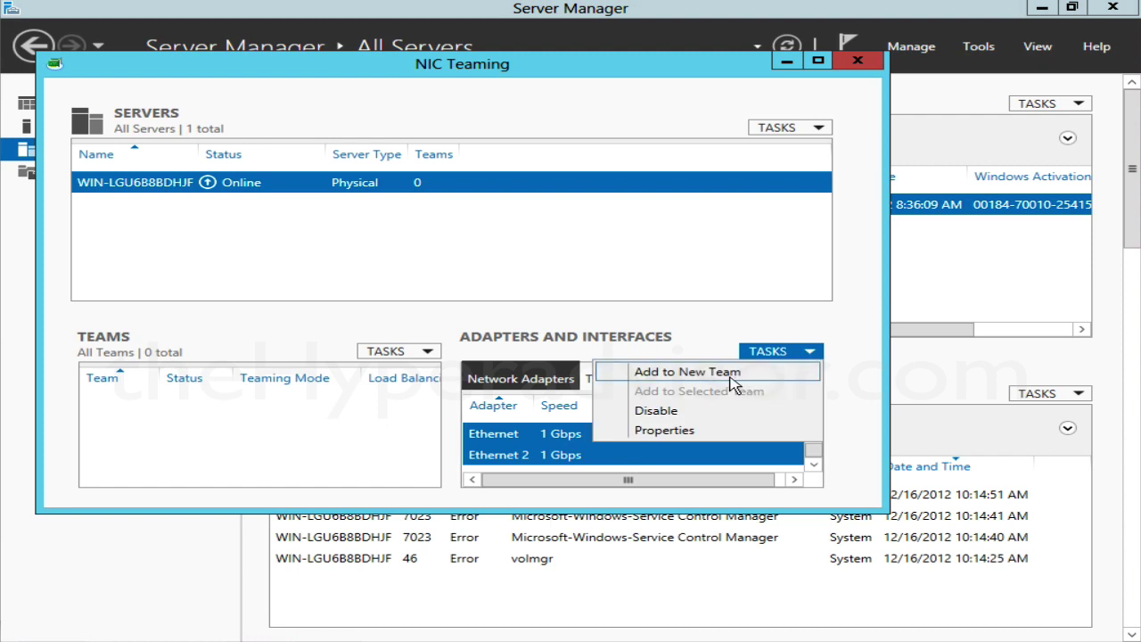
{"action": "left_click", "coordinate": [687, 372]}
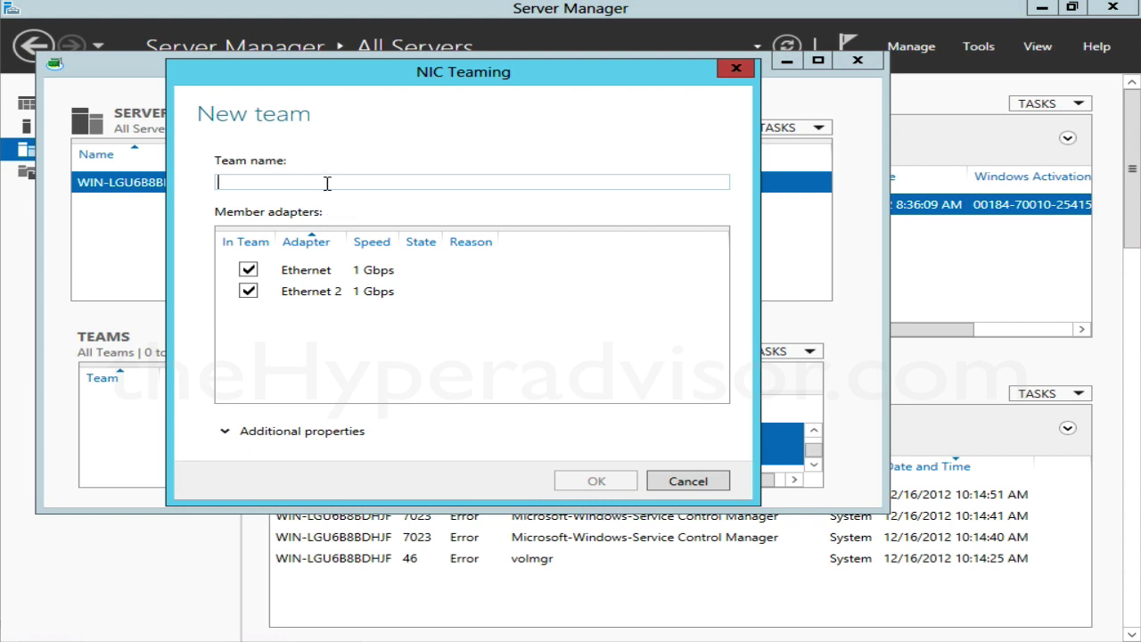
Step: Name the new team NIC Team and expand its additional properties
{"action": "type", "text": "NI"}
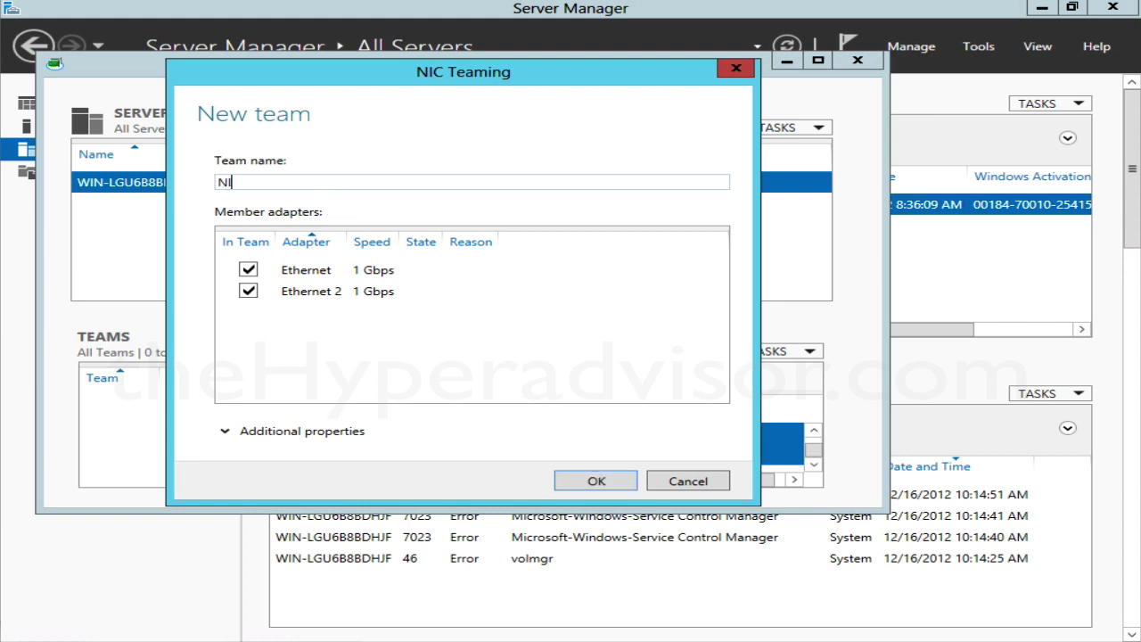
{"action": "type", "text": "C Team"}
{"action": "left_click", "coordinate": [284, 435]}
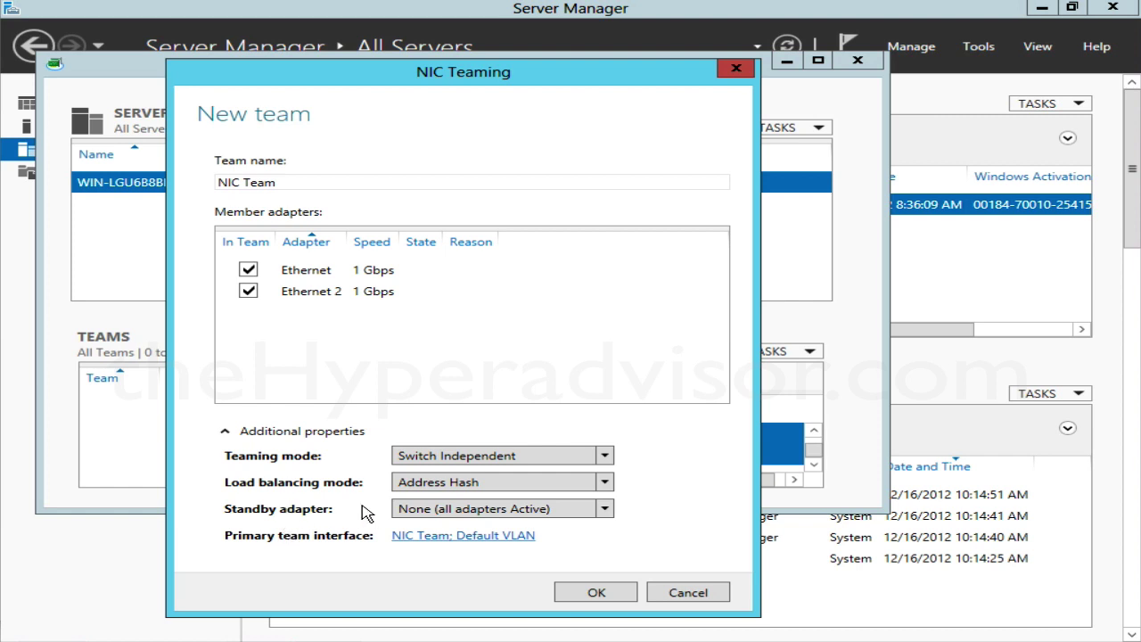
Step: Examine the available standby adapter and teaming mode options for the new team without changing them
{"action": "left_click", "coordinate": [605, 509]}
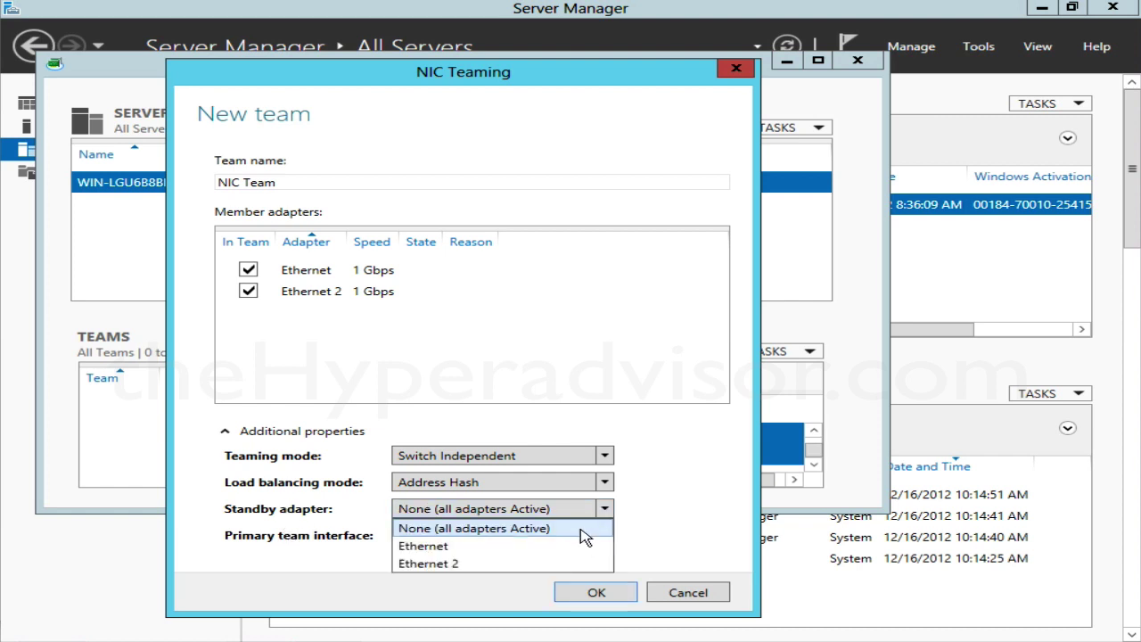
{"action": "left_click", "coordinate": [648, 513]}
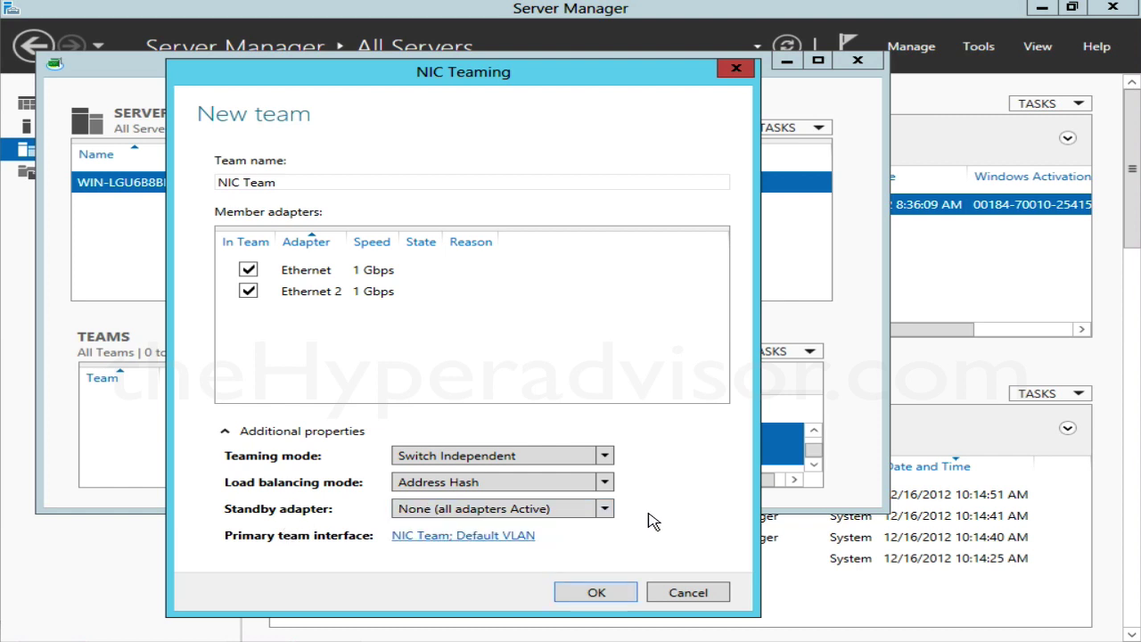
{"action": "left_click", "coordinate": [610, 459]}
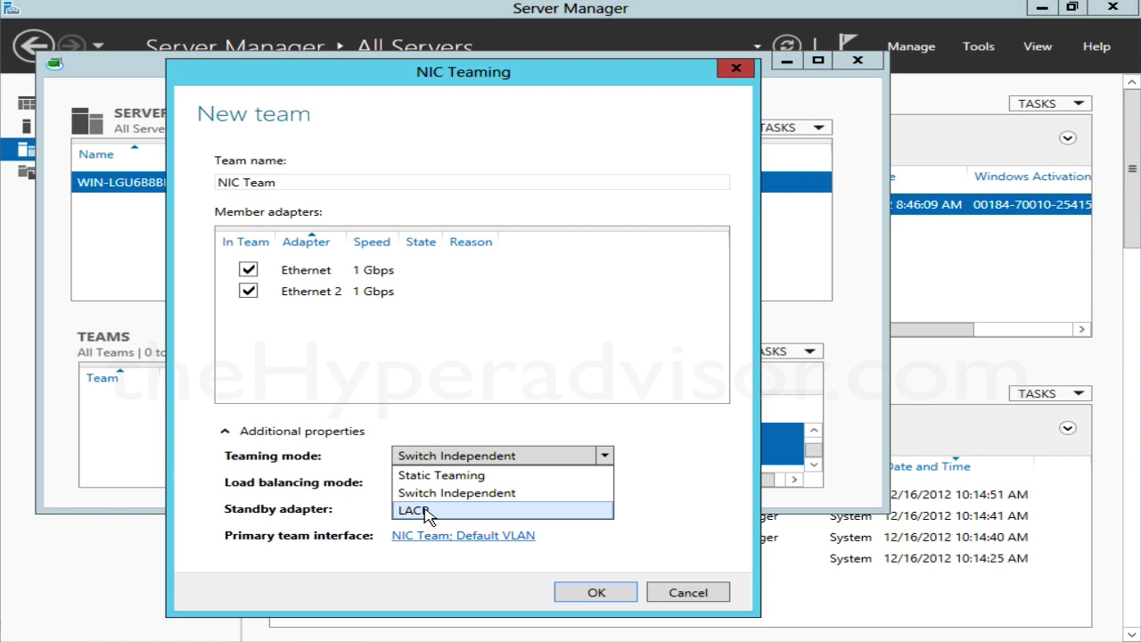
{"action": "left_click", "coordinate": [635, 519]}
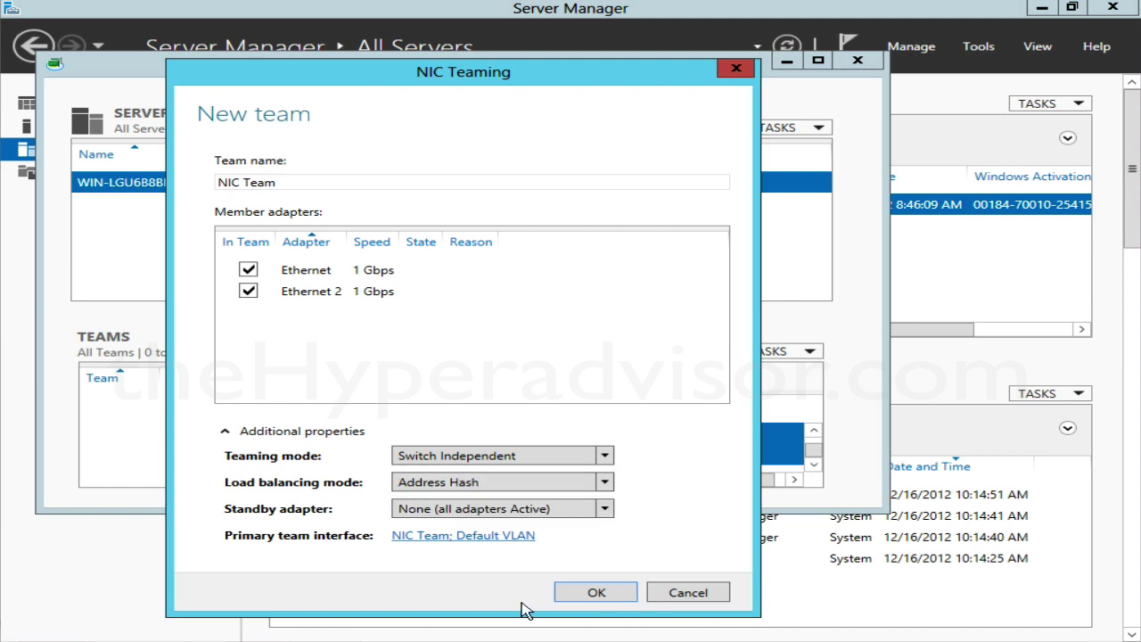
{"action": "left_click", "coordinate": [603, 515]}
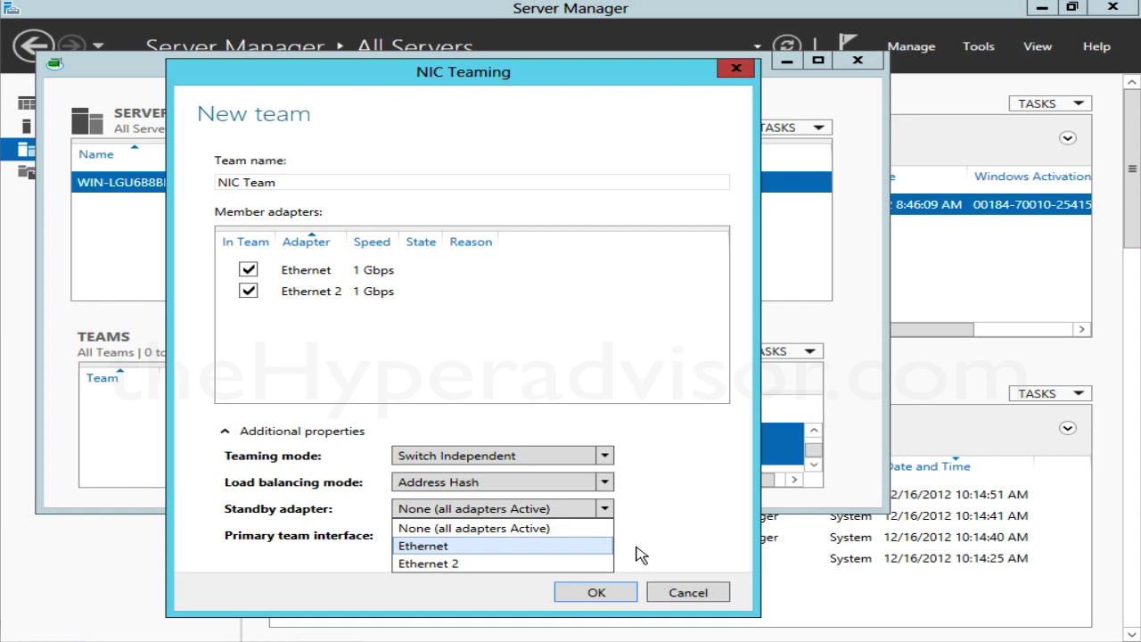
{"action": "left_click", "coordinate": [697, 533]}
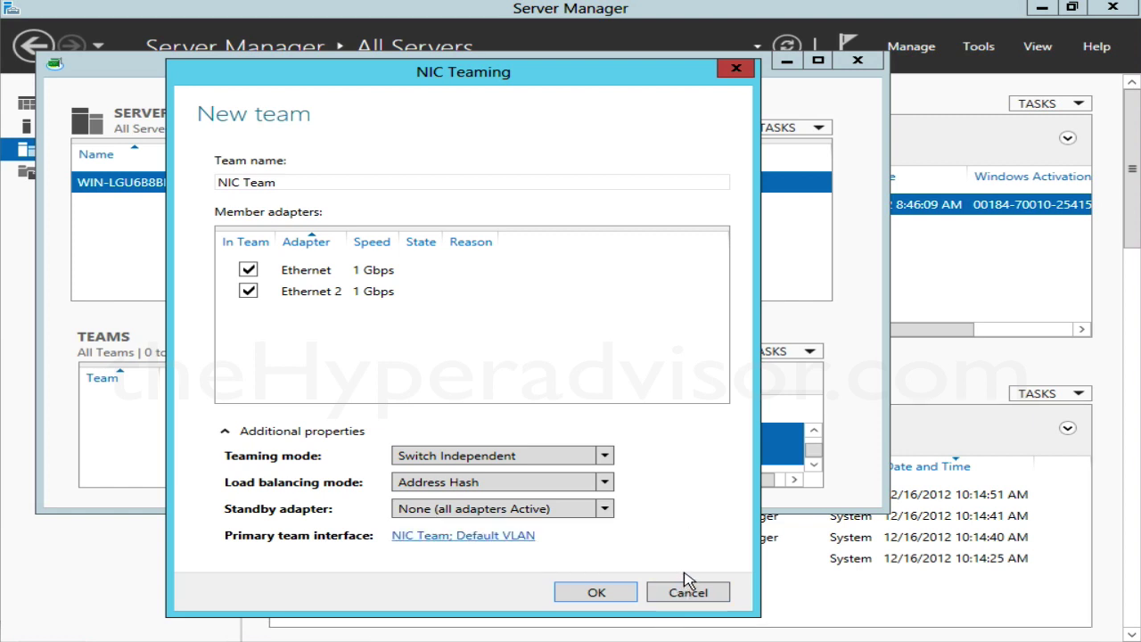
Step: Create the team with Switch Independent mode, Address Hash load balancing and all adapters active, and widen the Status column in the teams list
{"action": "left_click", "coordinate": [595, 593]}
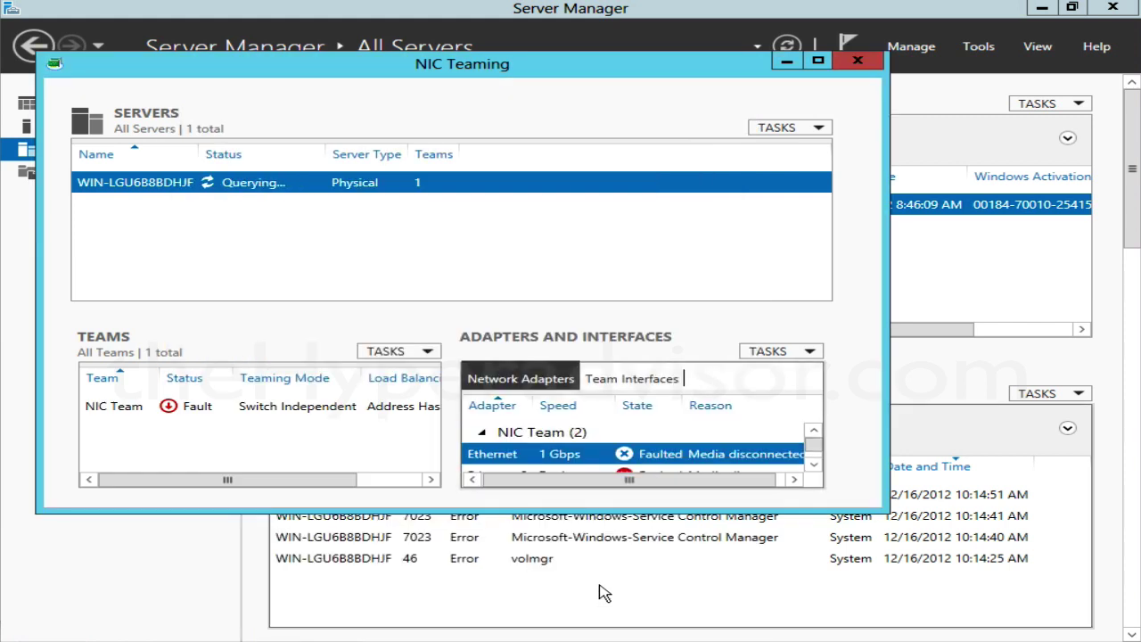
{"action": "left_click", "coordinate": [124, 410]}
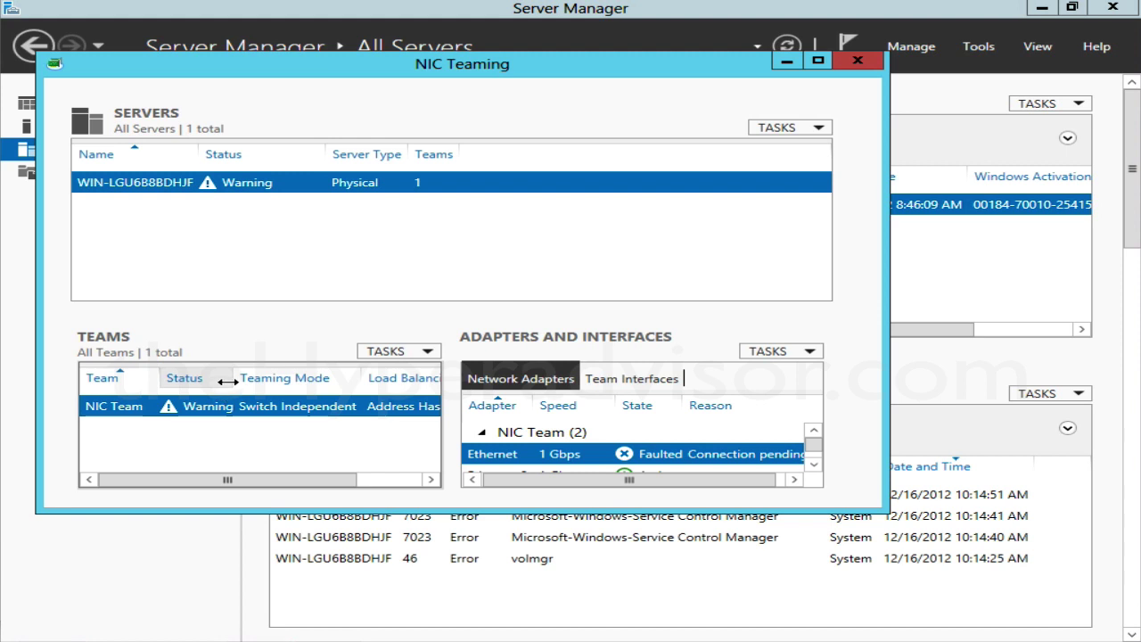
{"action": "left_click_drag", "start_coordinate": [227, 382], "coordinate": [266, 381]}
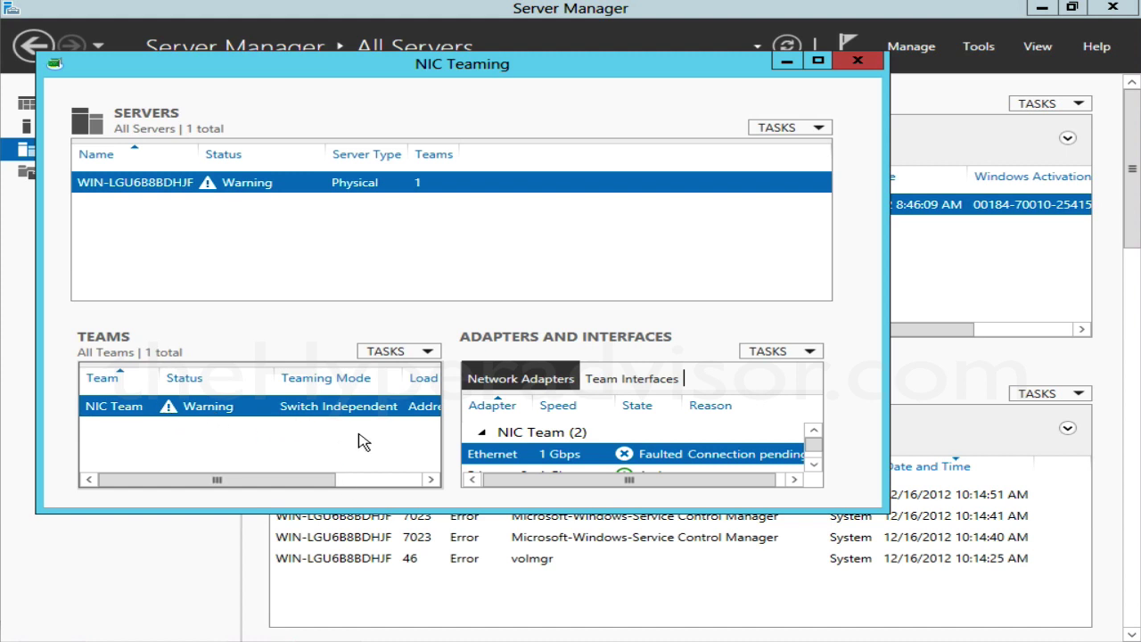
Step: Open the adapter settings from Network and Sharing Center and inspect the Ethernet, Ethernet 2 and NIC Team connections
{"action": "right_click", "coordinate": [987, 634]}
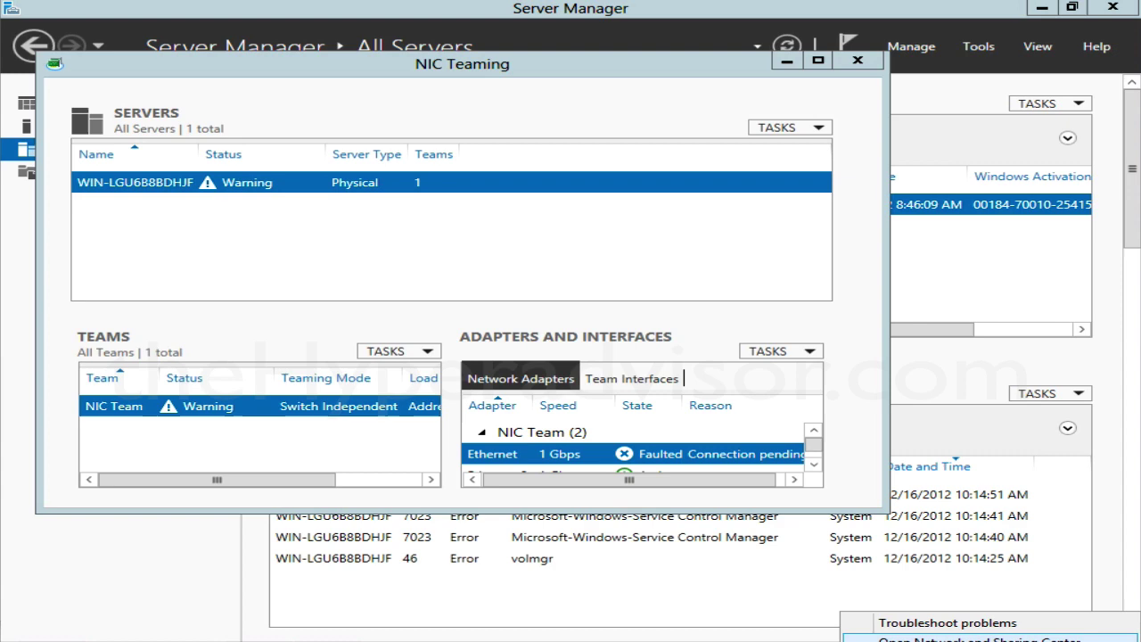
{"action": "left_click", "coordinate": [979, 638]}
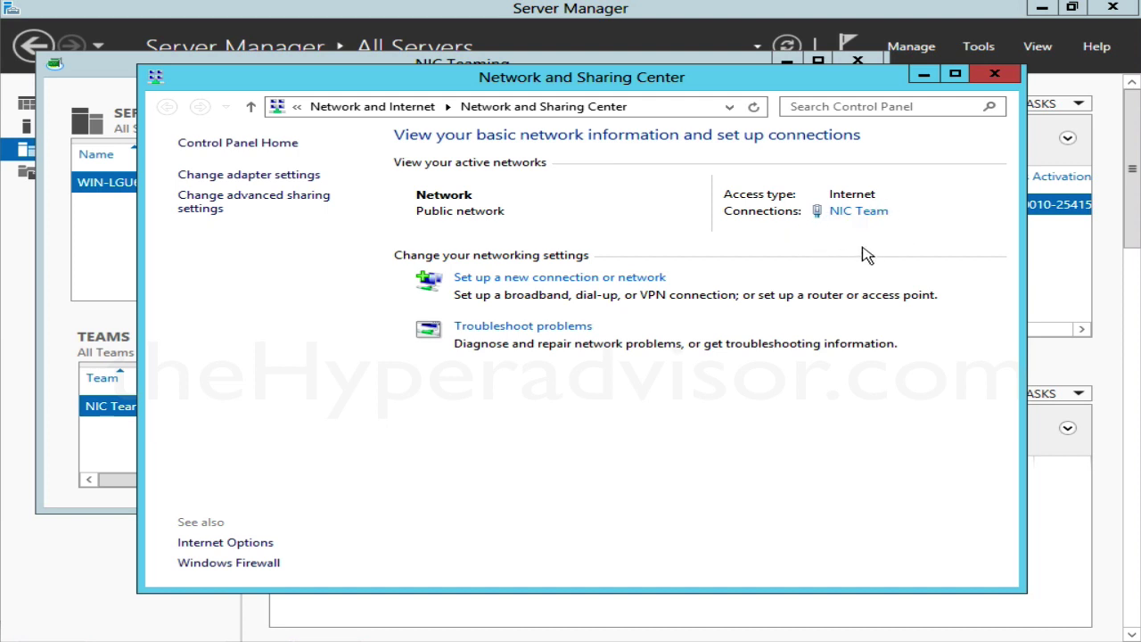
{"action": "left_click", "coordinate": [248, 176]}
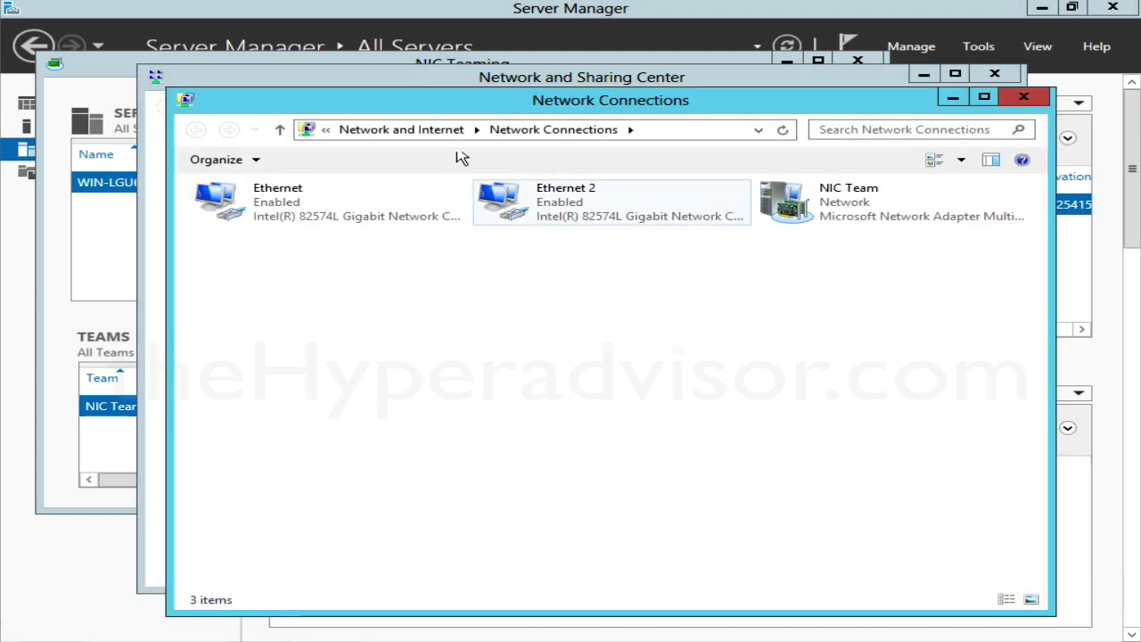
{"action": "left_click_drag", "start_coordinate": [377, 107], "coordinate": [263, 107]}
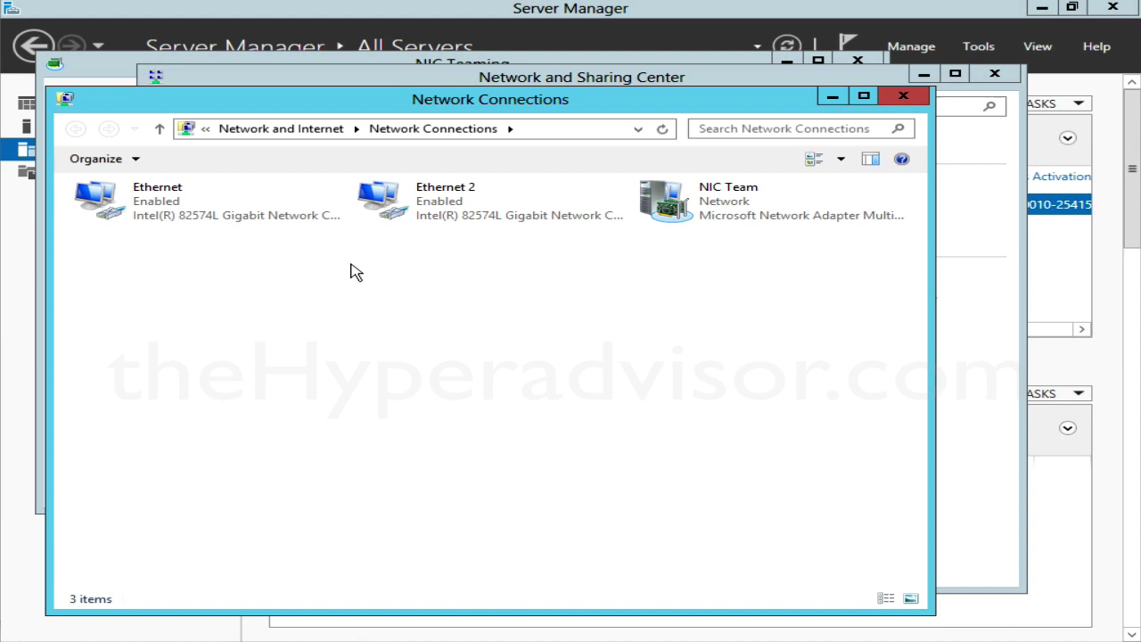
{"action": "left_click", "coordinate": [189, 218]}
{"action": "left_click", "coordinate": [448, 214]}
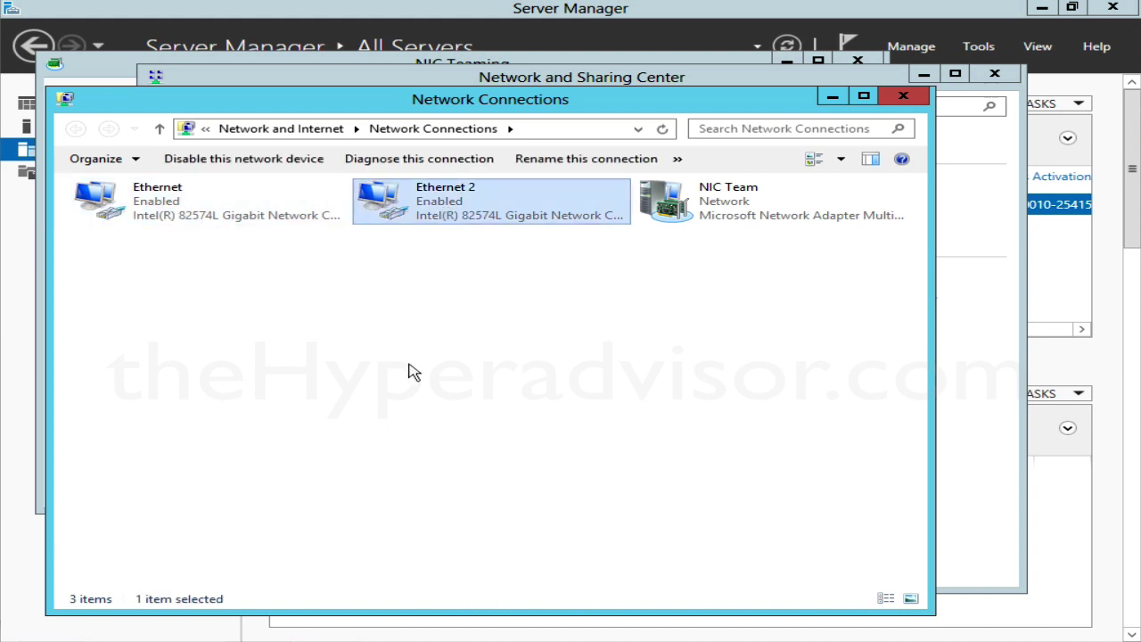
{"action": "left_click", "coordinate": [701, 222]}
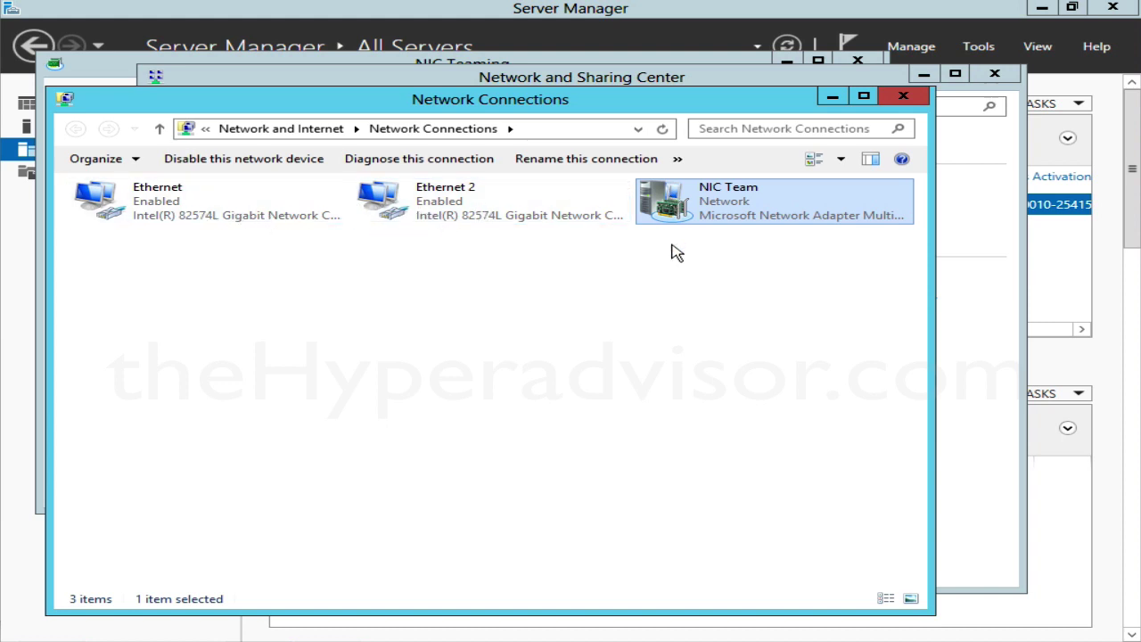
Step: View the manual IP address option in the NIC Team connection's TCP/IPv4 properties and cancel without applying it
{"action": "right_click", "coordinate": [681, 199]}
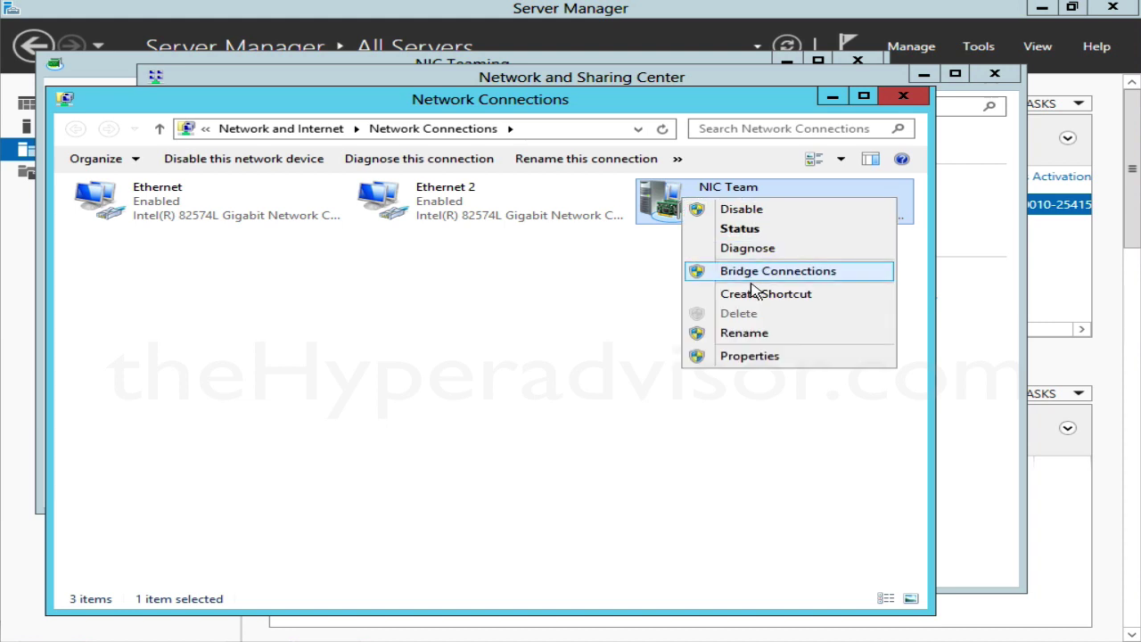
{"action": "left_click", "coordinate": [756, 361]}
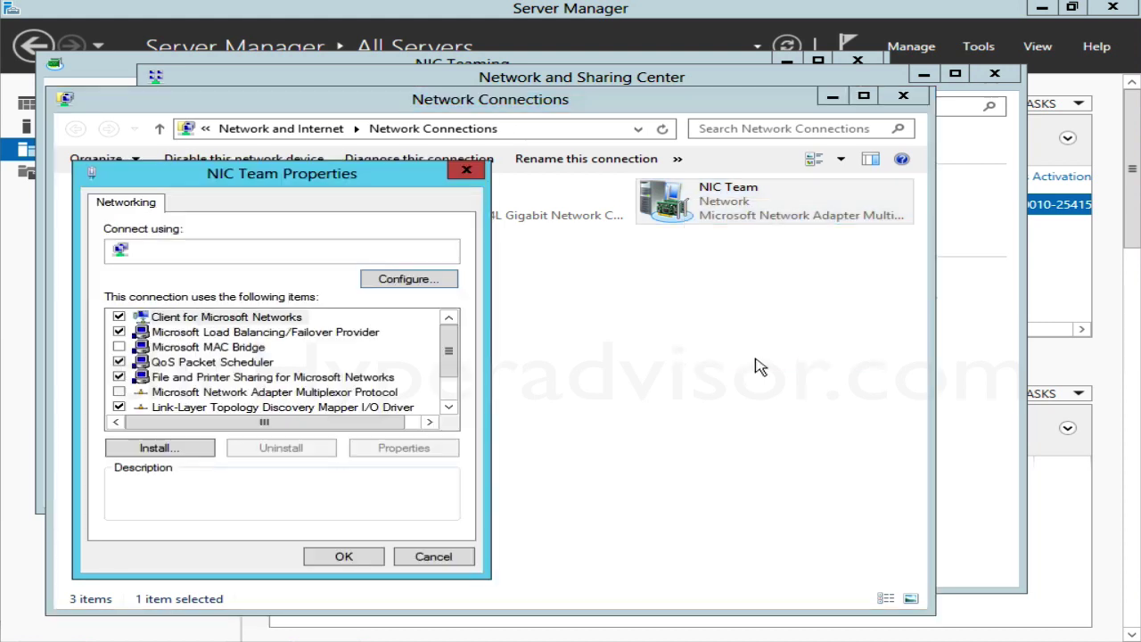
{"action": "scroll", "coordinate": [327, 399], "scroll_direction": "down", "scroll_amount": 1}
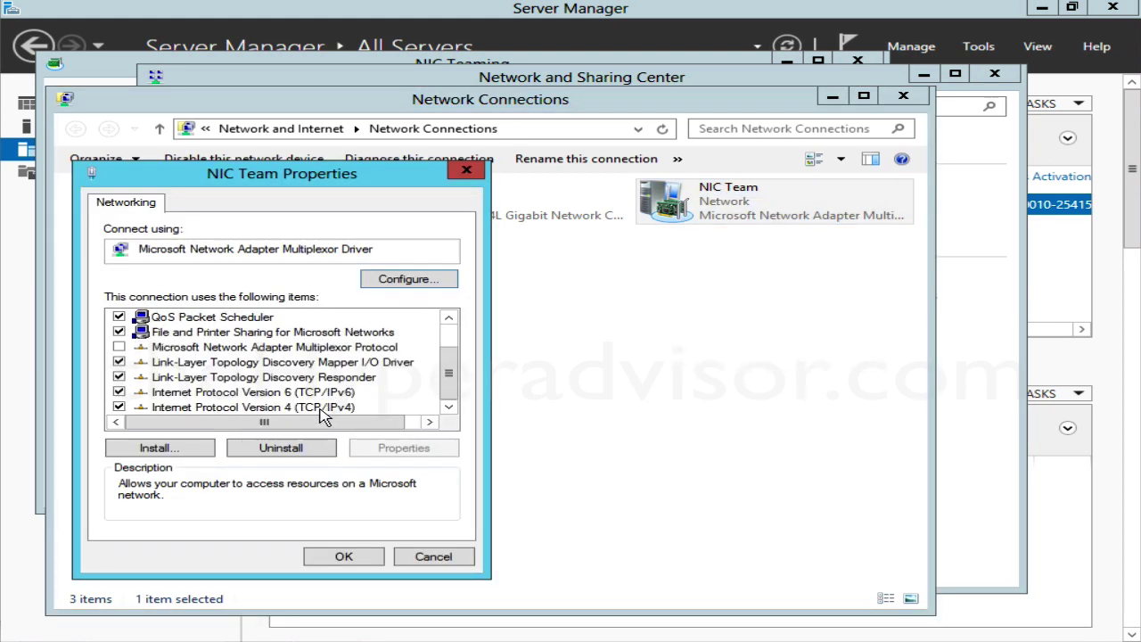
{"action": "double_click", "coordinate": [326, 408]}
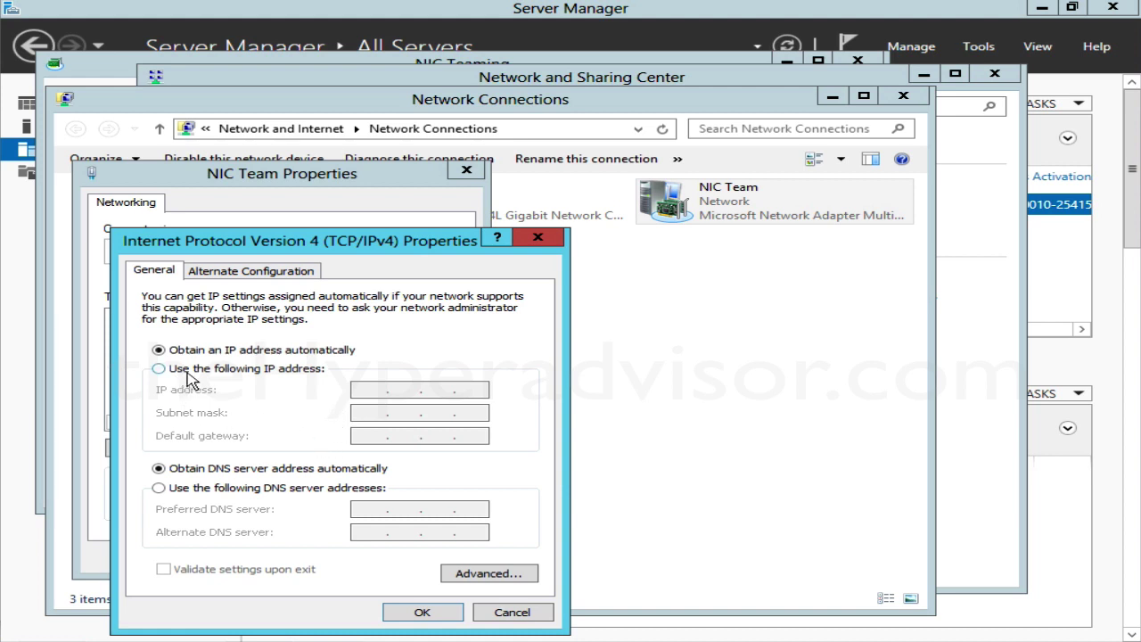
{"action": "left_click", "coordinate": [157, 368]}
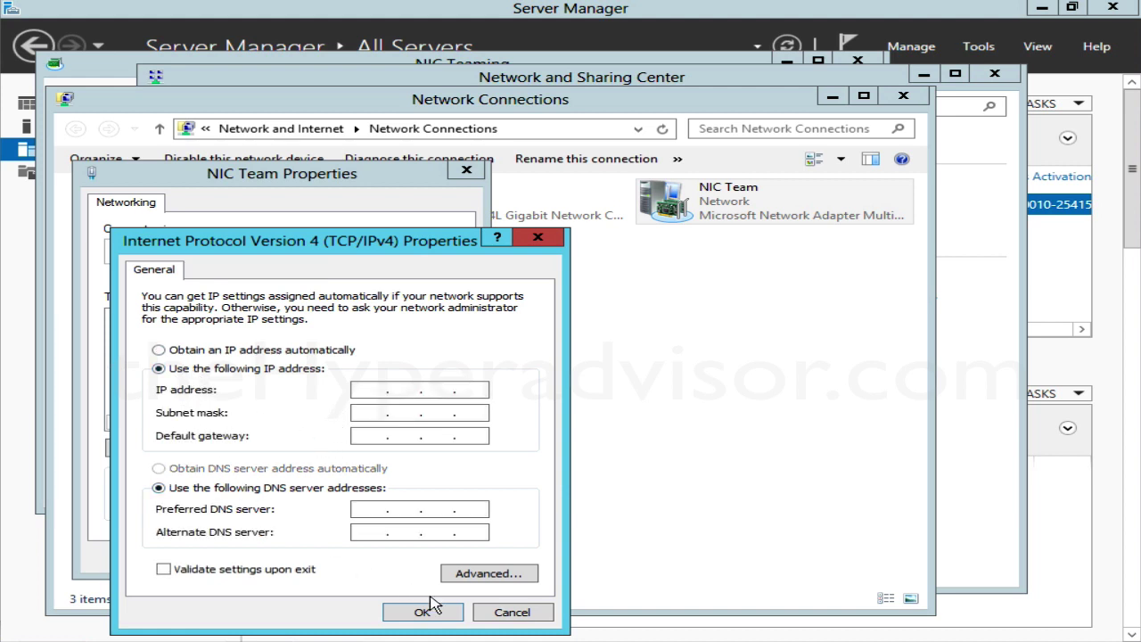
{"action": "left_click", "coordinate": [511, 613]}
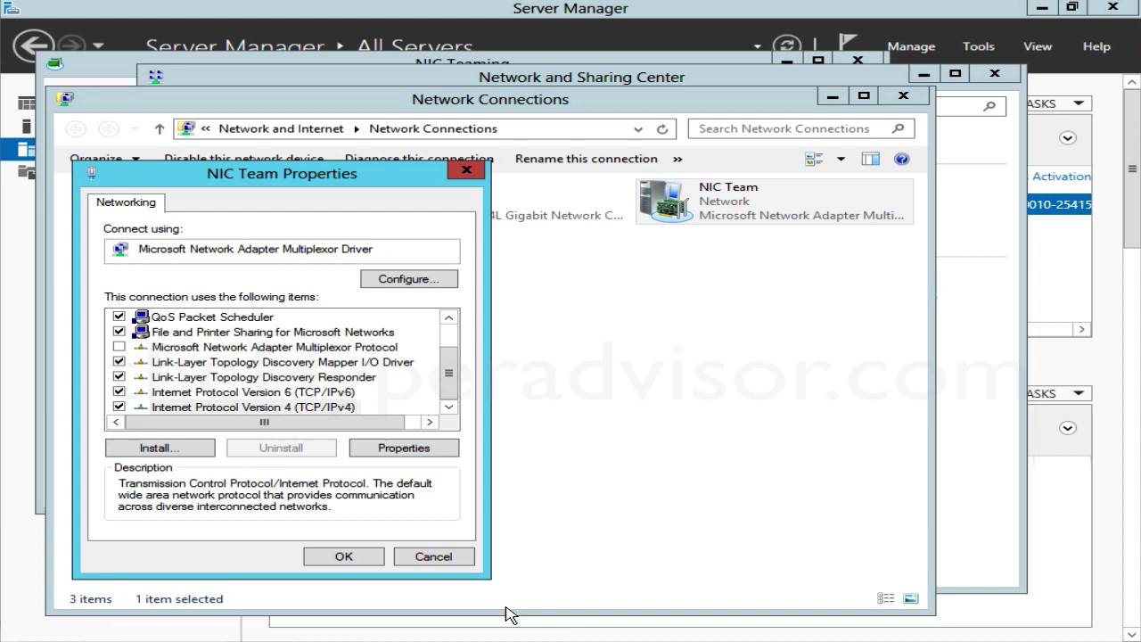
Step: Inspect the TCP/IPv4 item in the Ethernet 2 adapter's properties, cancel without changes, and minimize the Network Connections window
{"action": "left_click", "coordinate": [431, 555]}
{"action": "left_click", "coordinate": [443, 214]}
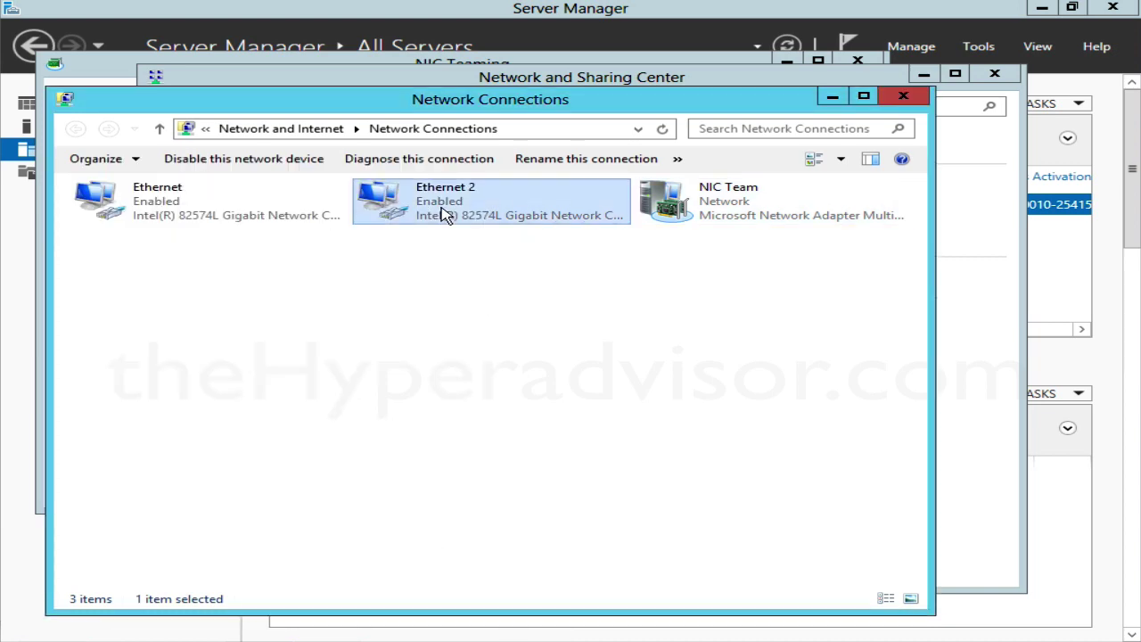
{"action": "right_click", "coordinate": [439, 218]}
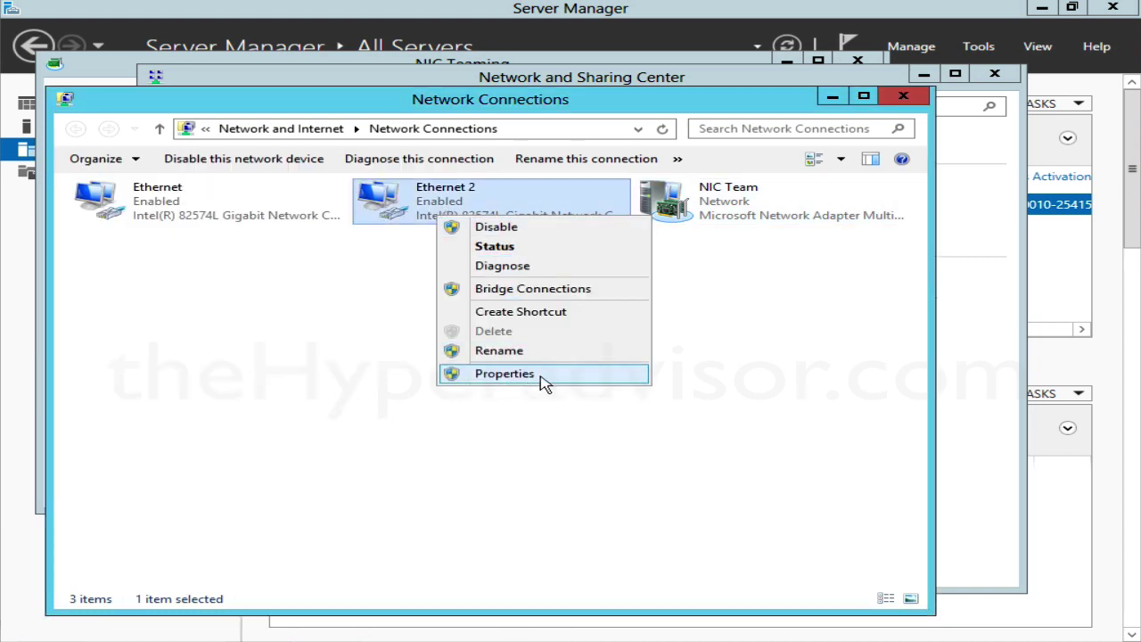
{"action": "left_click", "coordinate": [526, 375]}
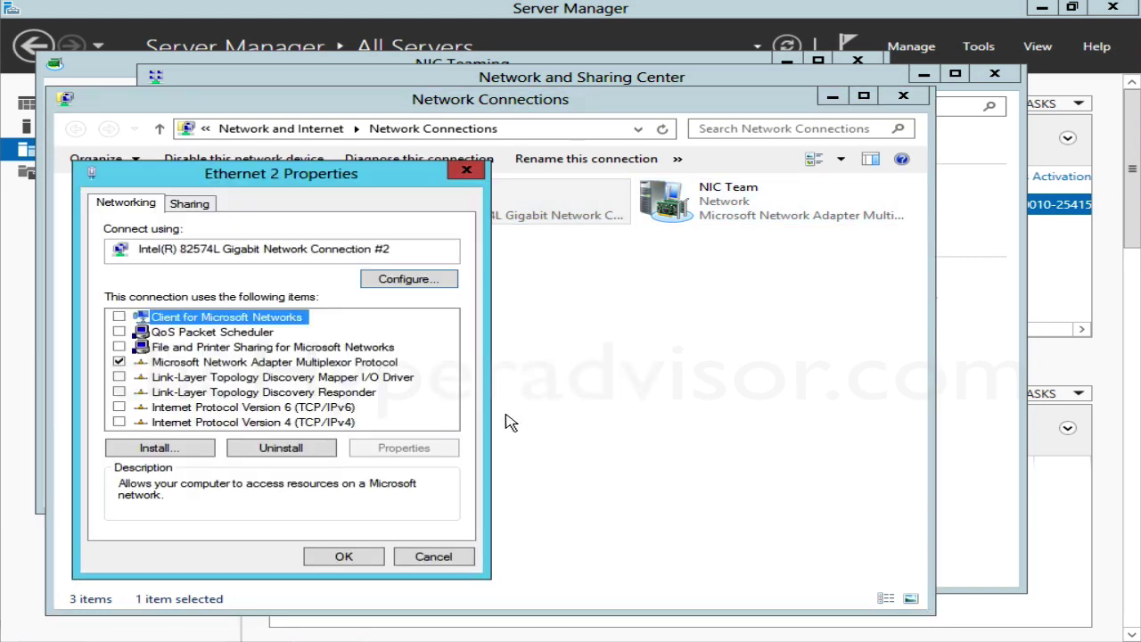
{"action": "left_click", "coordinate": [316, 423]}
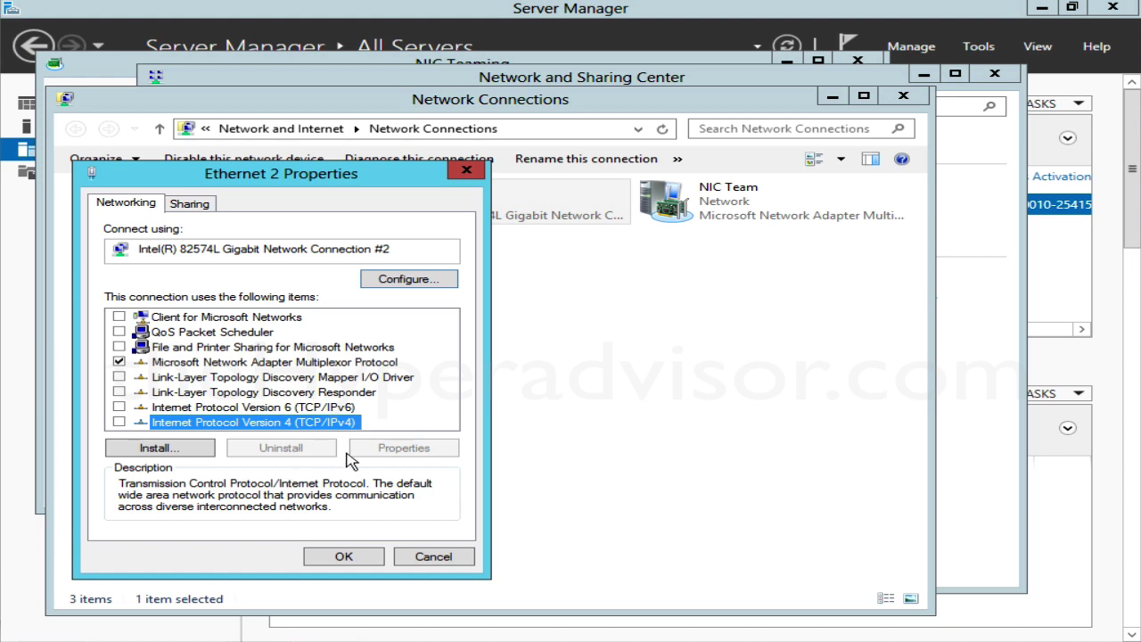
{"action": "left_click", "coordinate": [434, 558]}
{"action": "left_click", "coordinate": [567, 374]}
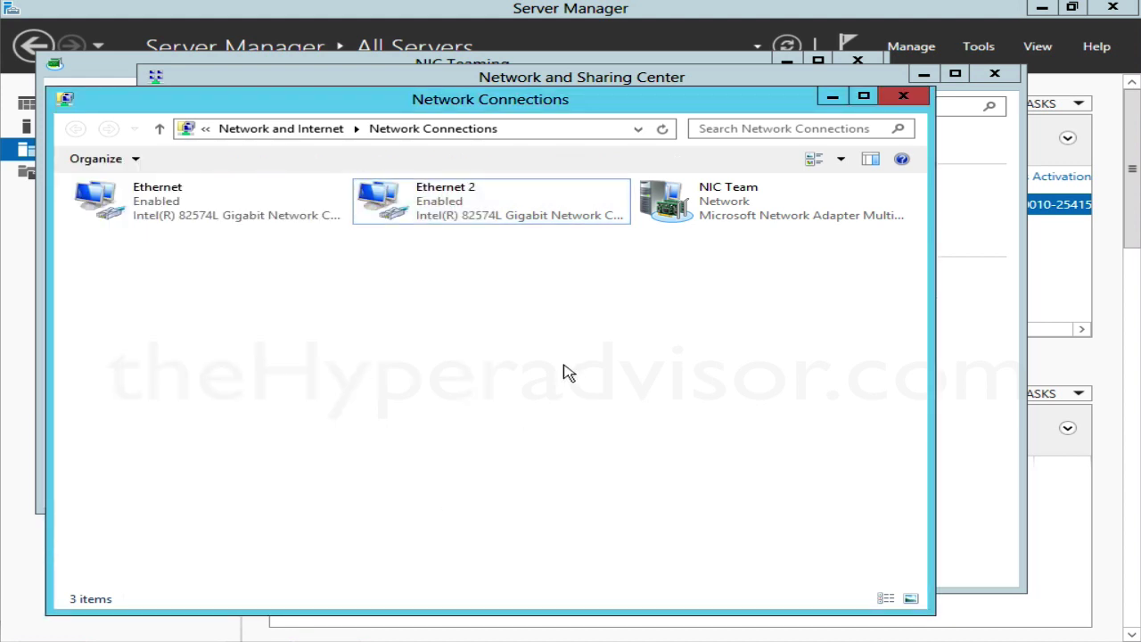
{"action": "left_click", "coordinate": [831, 97]}
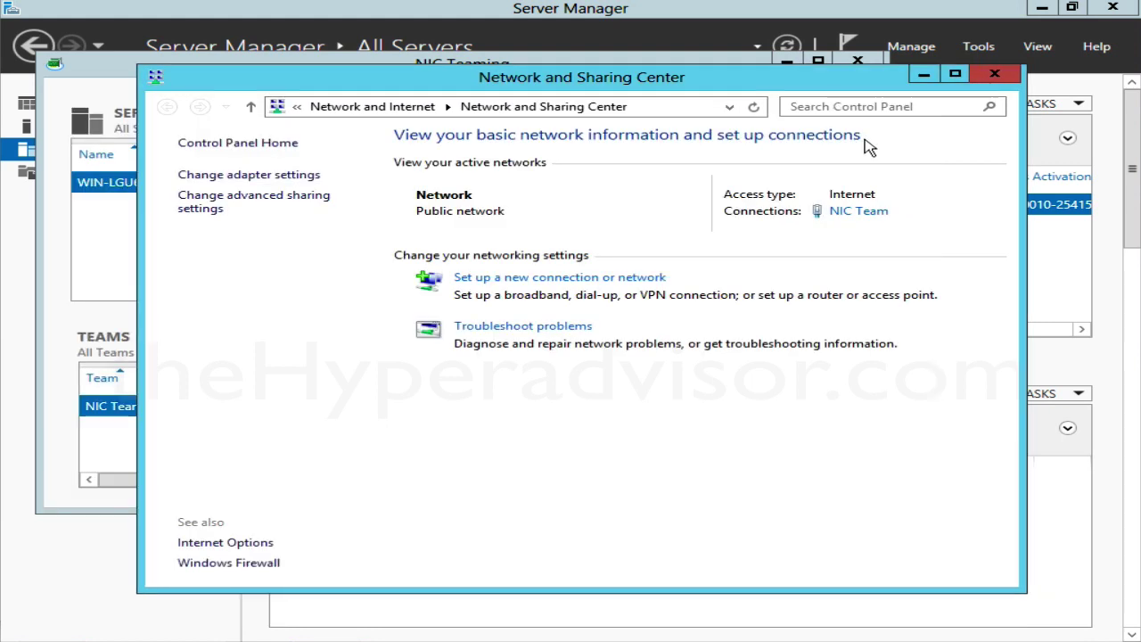